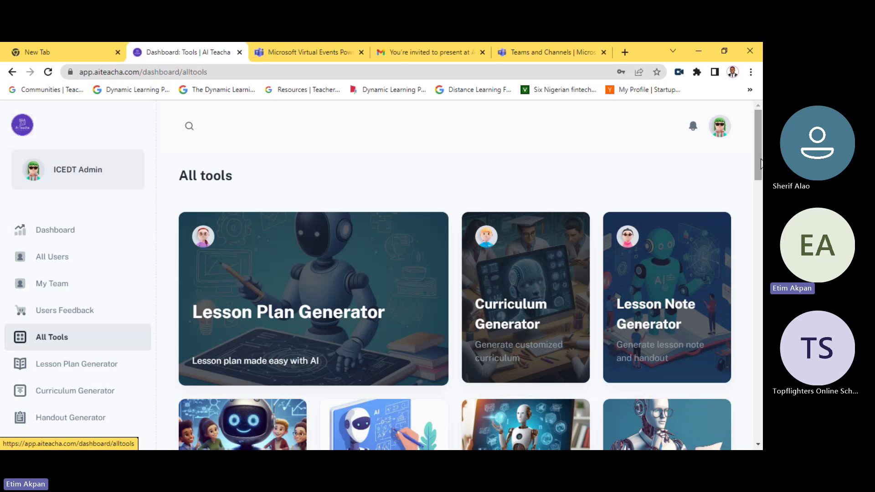
# Browse the list of all tools and open the Special Needs Student intervention tool.
pyautogui.scroll(-3, 760, 163)
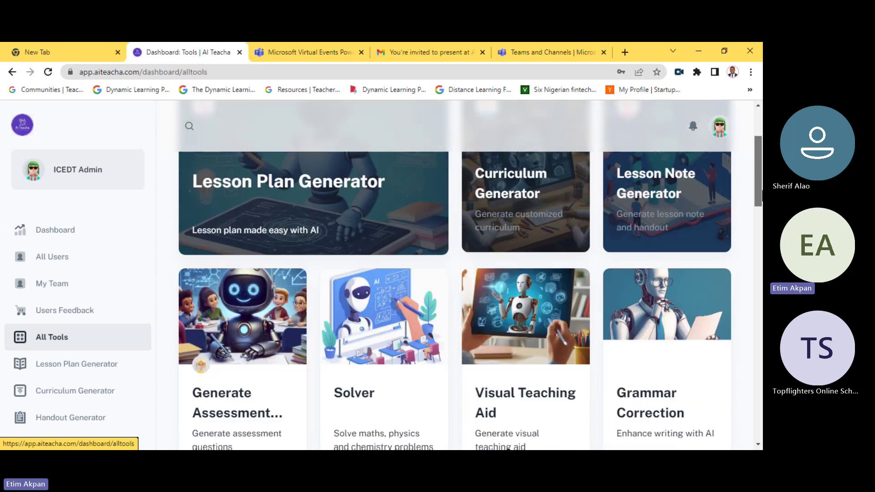
pyautogui.scroll(-3, 470, 274)
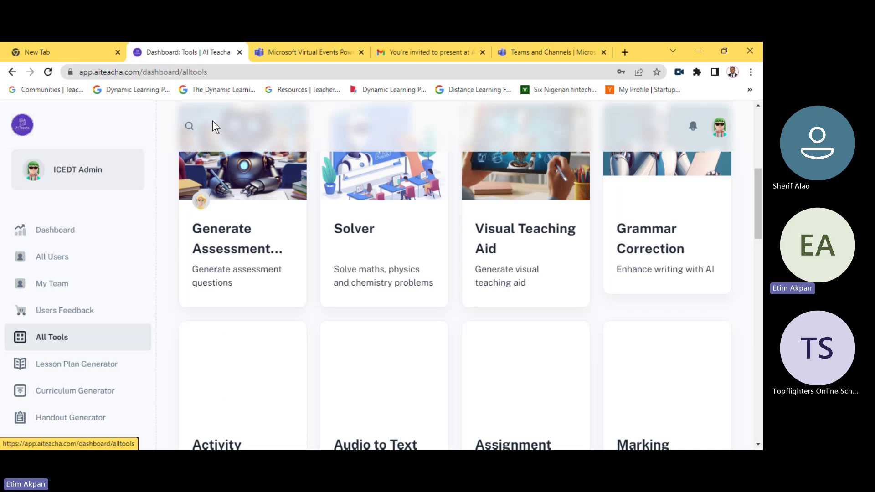
pyautogui.click(48, 73)
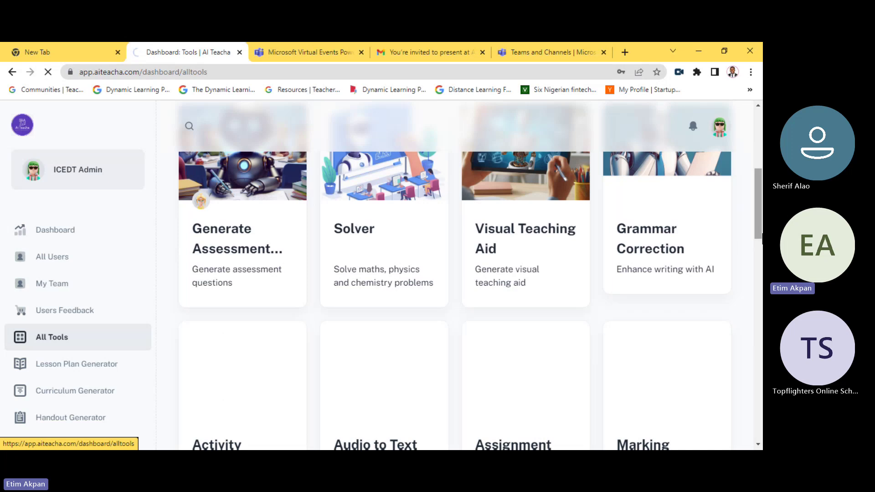
pyautogui.moveTo(756, 231); pyautogui.dragTo(762, 352)
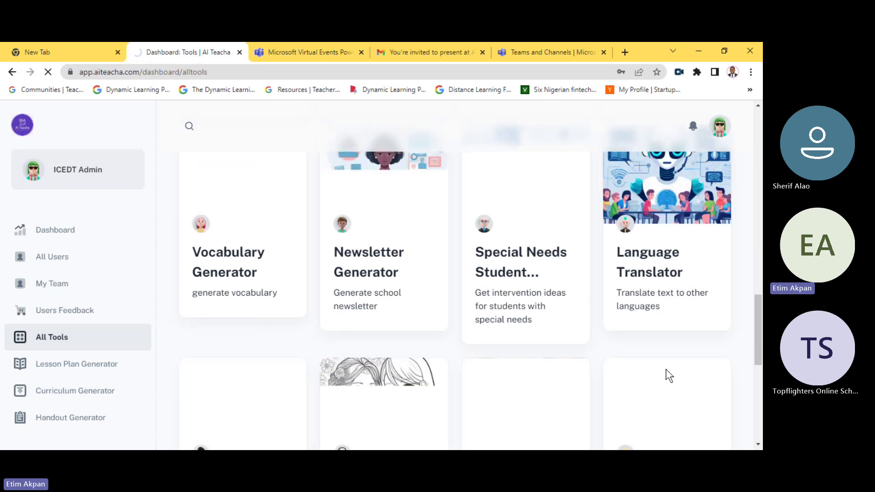
pyautogui.click(488, 260)
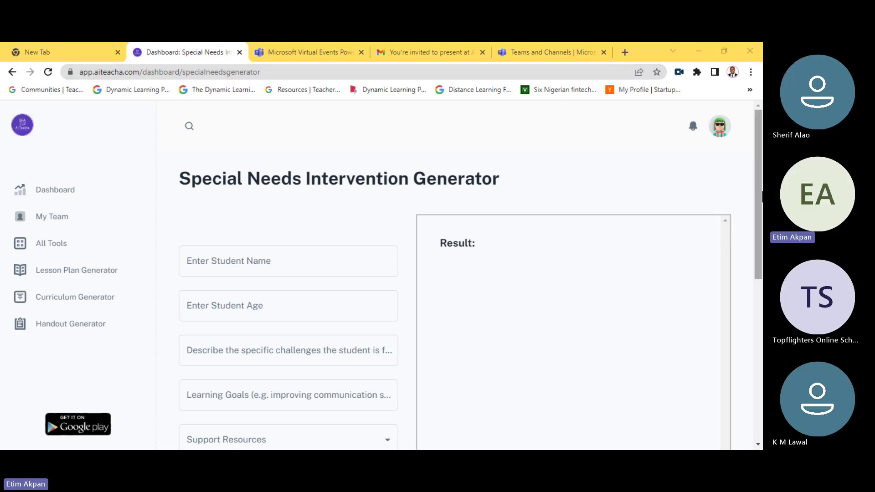
# Review the intervention form, then enter the student's name and set the student age to 15.
pyautogui.moveTo(758, 200); pyautogui.dragTo(762, 337)
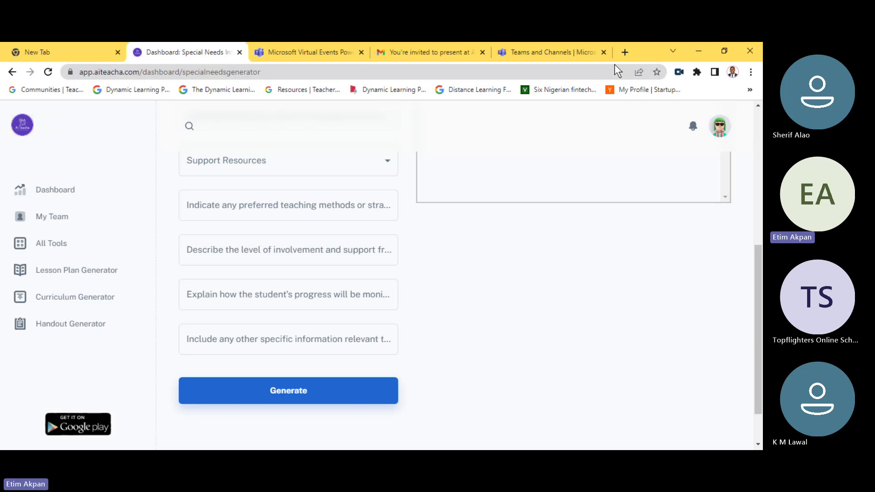
pyautogui.moveTo(758, 275); pyautogui.dragTo(756, 148)
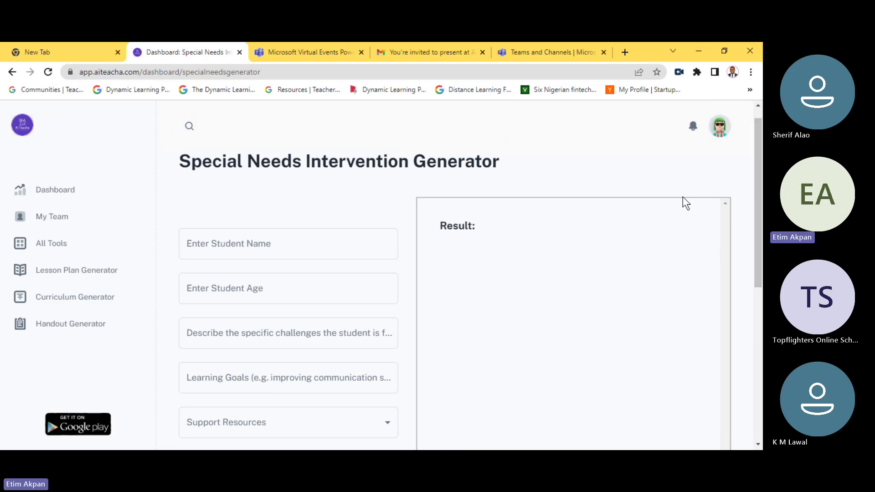
pyautogui.click(271, 243)
pyautogui.click(260, 242)
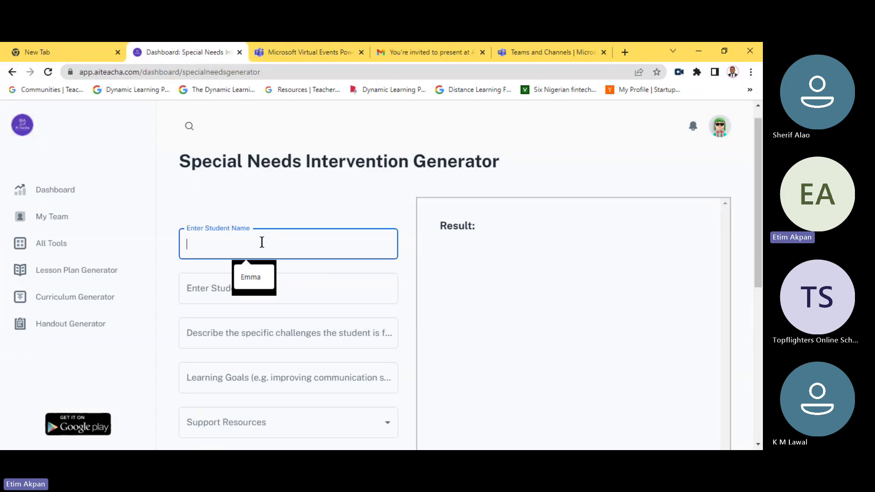
pyautogui.write('Emmanuel')
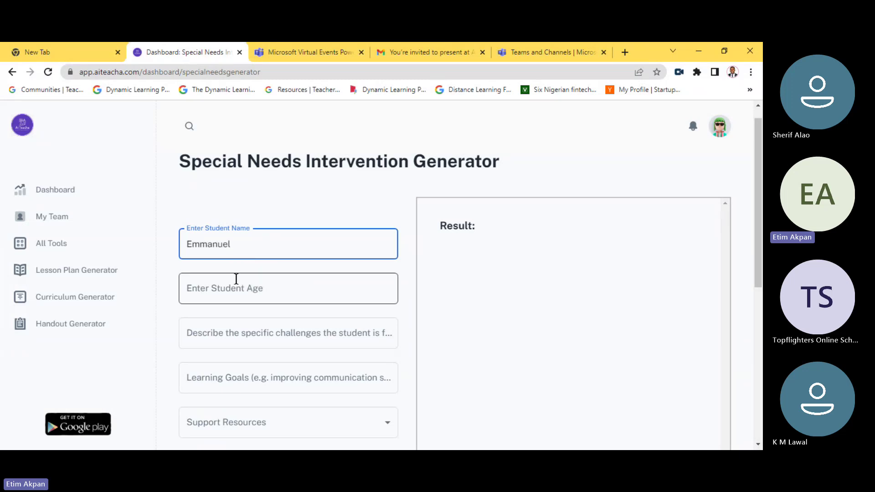
pyautogui.click(234, 293)
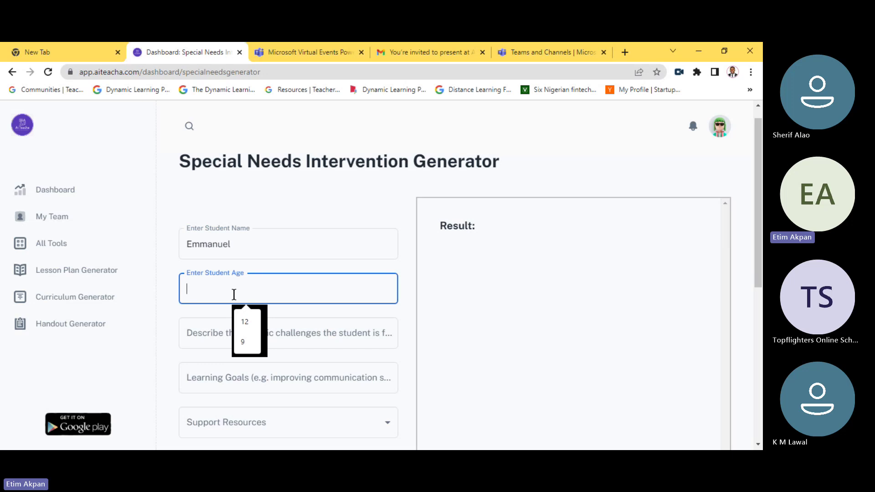
pyautogui.write('15')
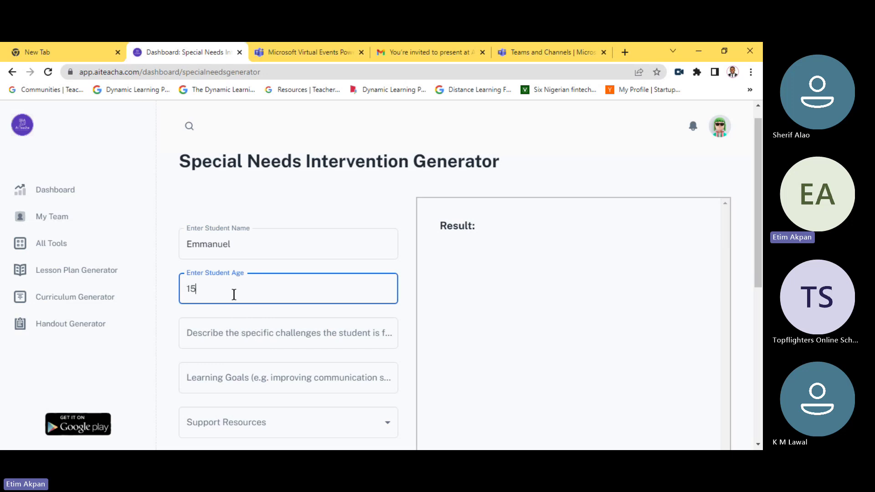
# Describe the student's specific challenges as "slow in reading, problems in communication, bad writing", correcting the spelling of "writing".
pyautogui.click(219, 338)
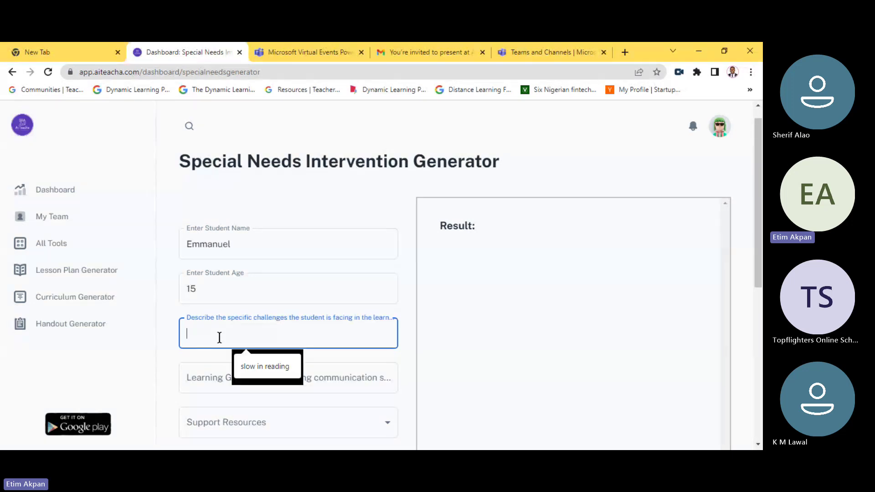
pyautogui.click(253, 368)
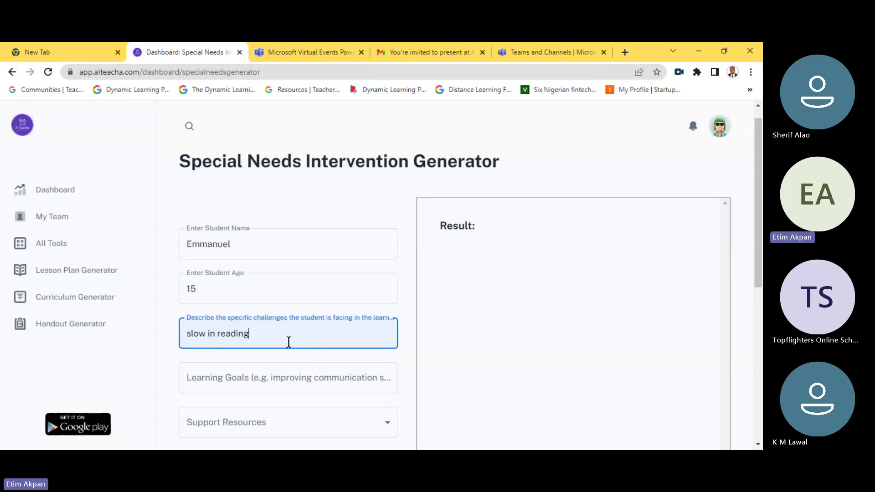
pyautogui.write(', pr')
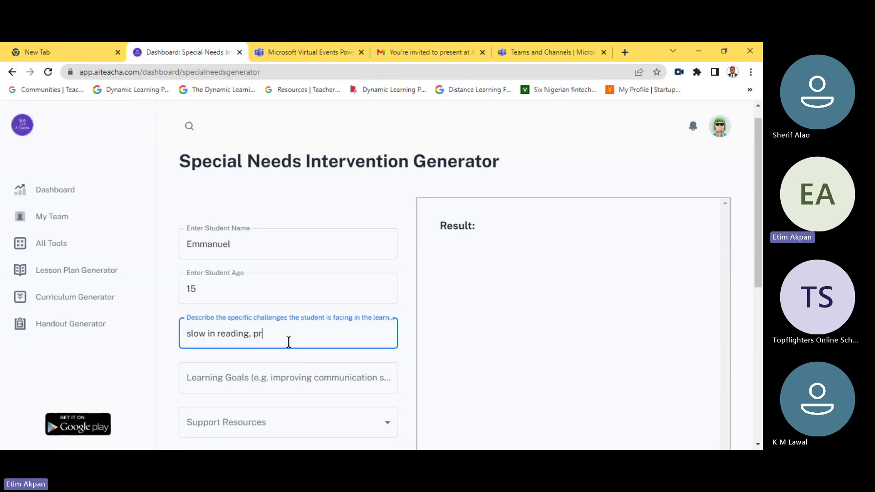
pyautogui.write('oblems in communicati')
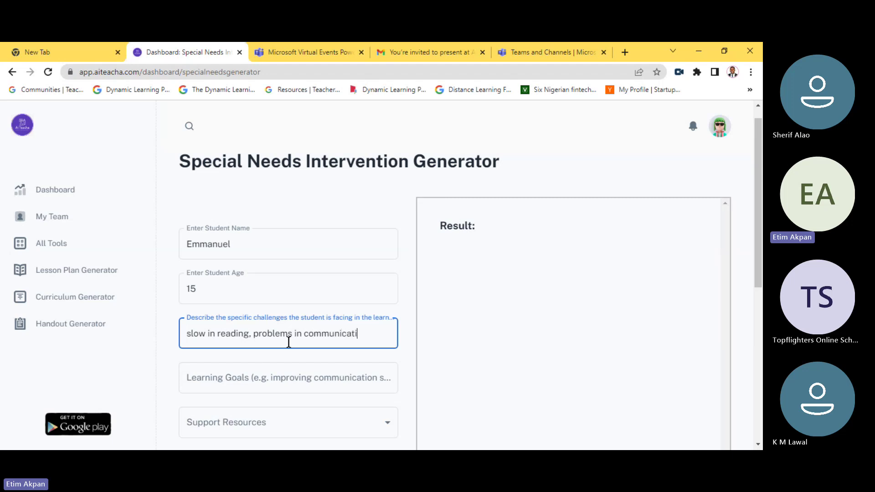
pyautogui.write('on')
pyautogui.write(', bad writt')
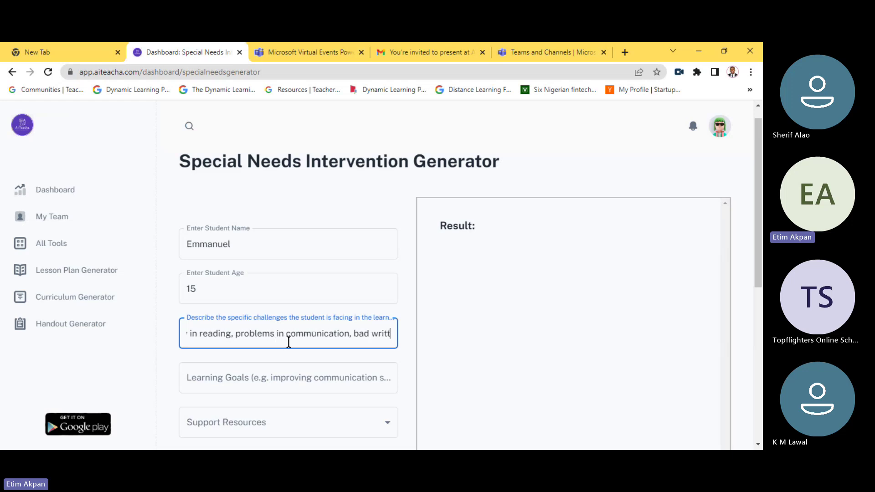
pyautogui.write('ing')
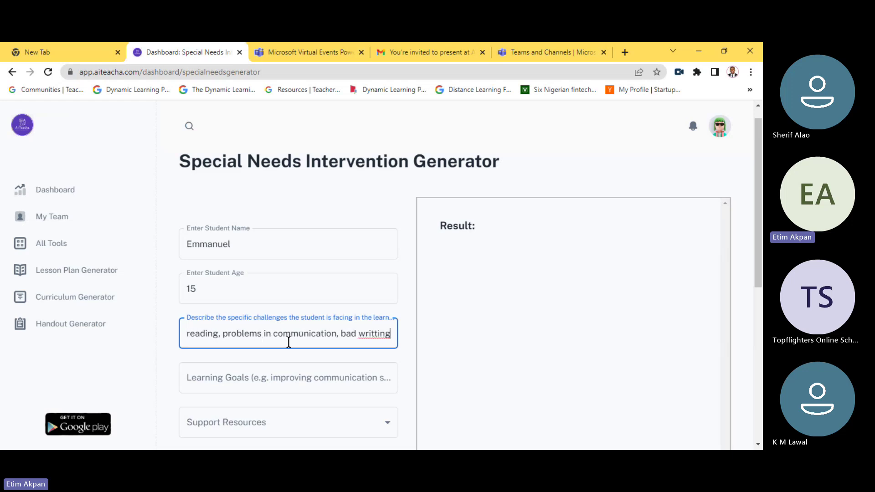
pyautogui.rightClick(368, 338)
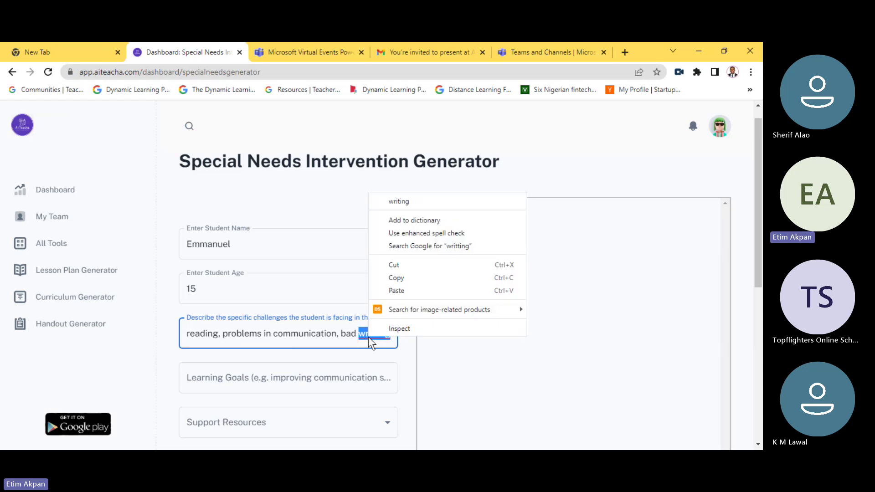
pyautogui.click(422, 205)
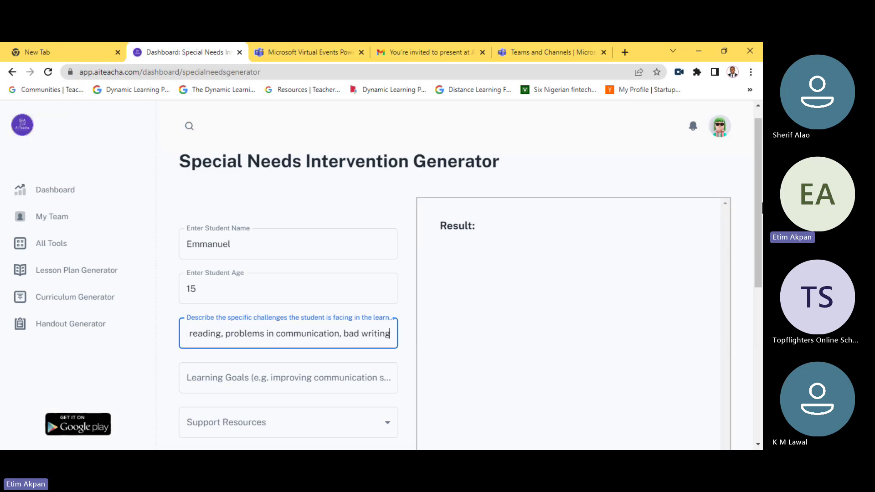
# Fill in the learning goals with "improve reading skills, improve communication skills", correcting the spelling of "communication".
pyautogui.moveTo(760, 210); pyautogui.dragTo(762, 235)
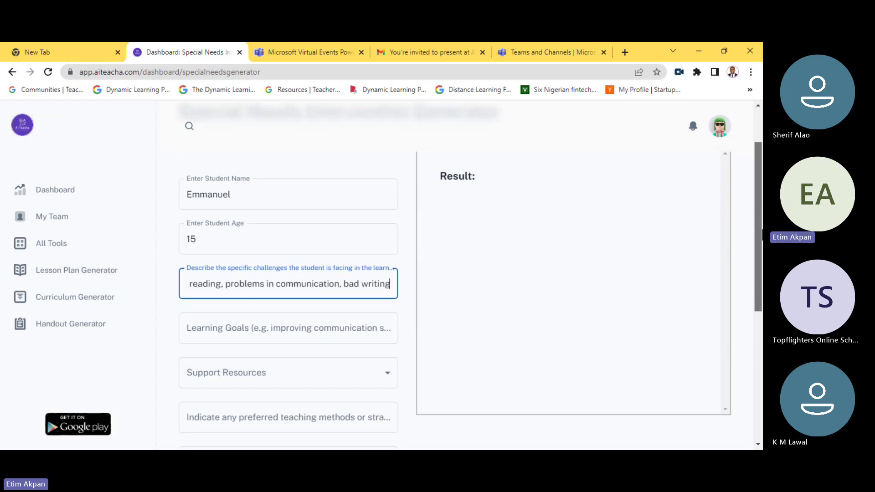
pyautogui.scroll(-2, 252, 244)
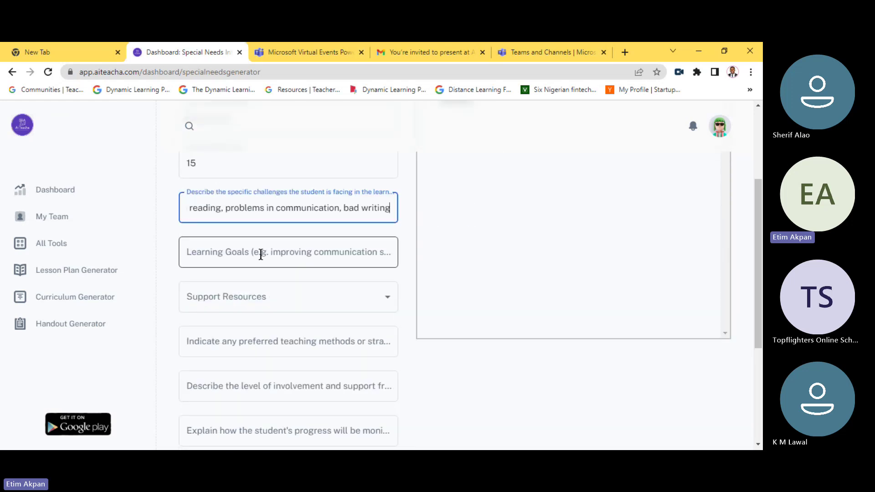
pyautogui.click(261, 254)
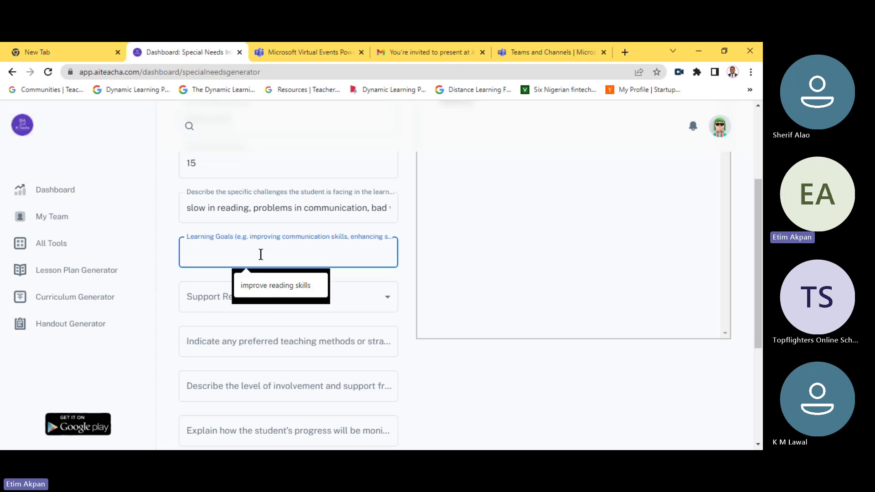
pyautogui.write('improv')
pyautogui.click(272, 289)
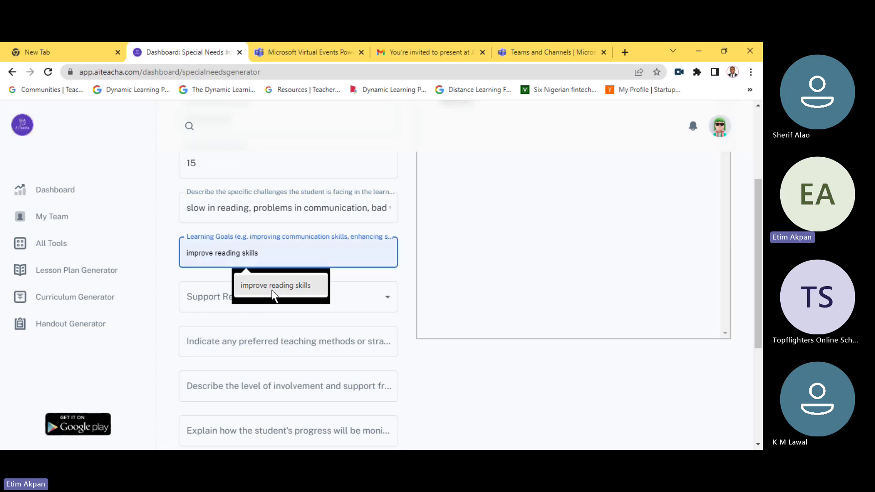
pyautogui.click(271, 290)
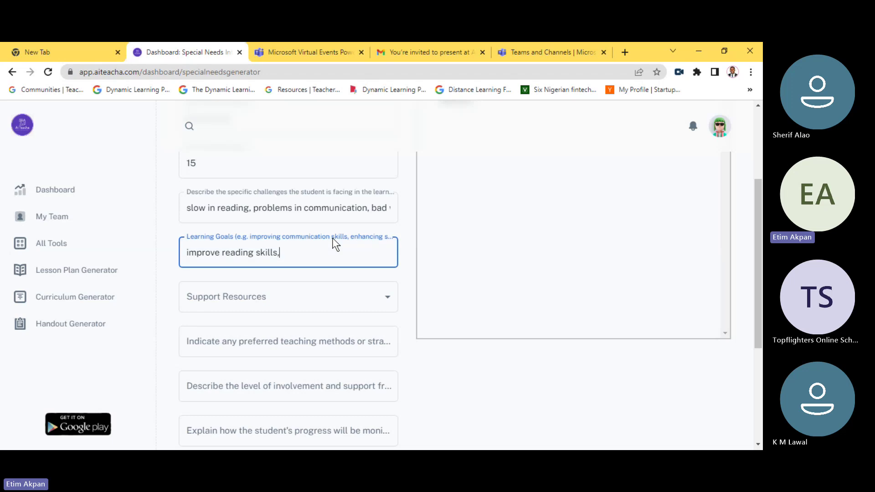
pyautogui.write(', improve communition')
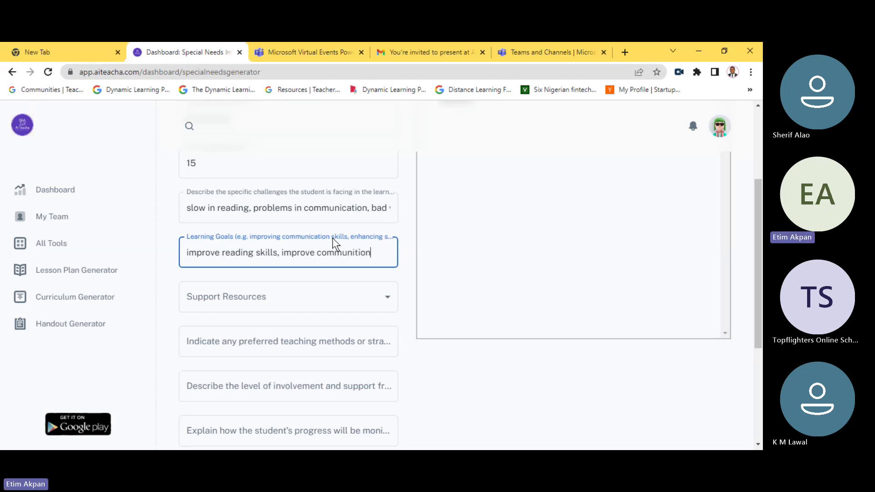
pyautogui.write(' skills')
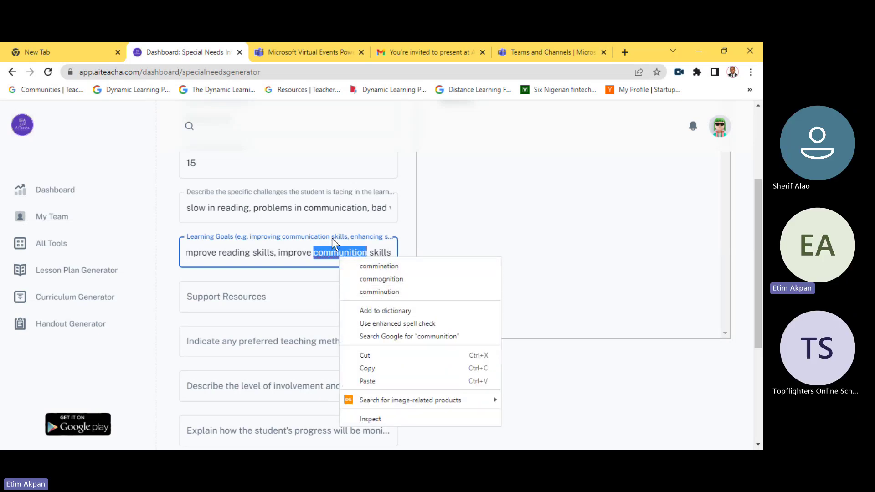
pyautogui.click(339, 255)
pyautogui.click(351, 252)
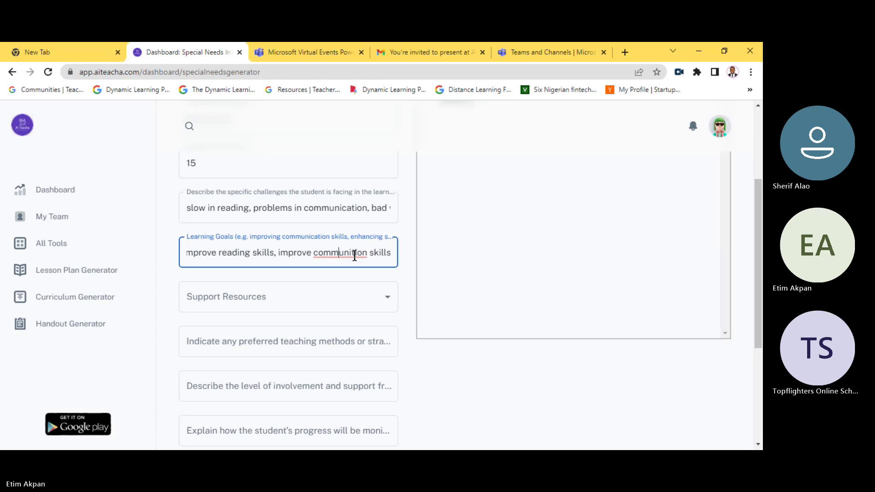
pyautogui.write('cati')
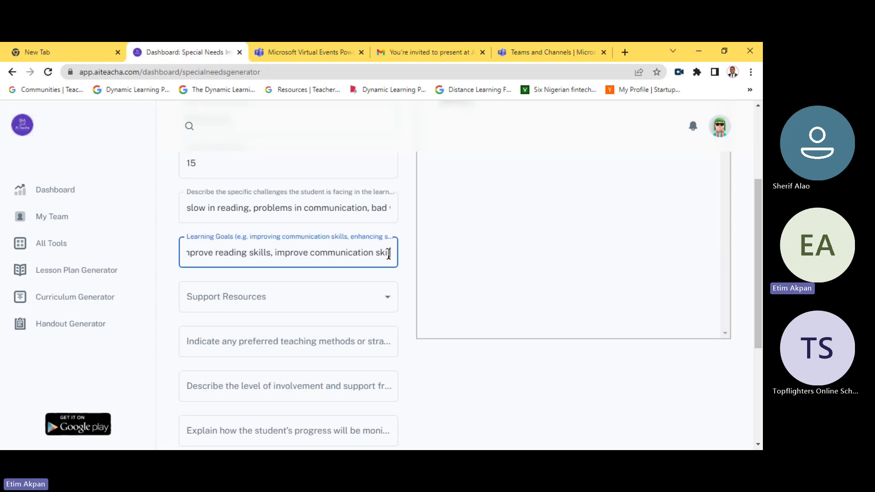
pyautogui.write('lls')
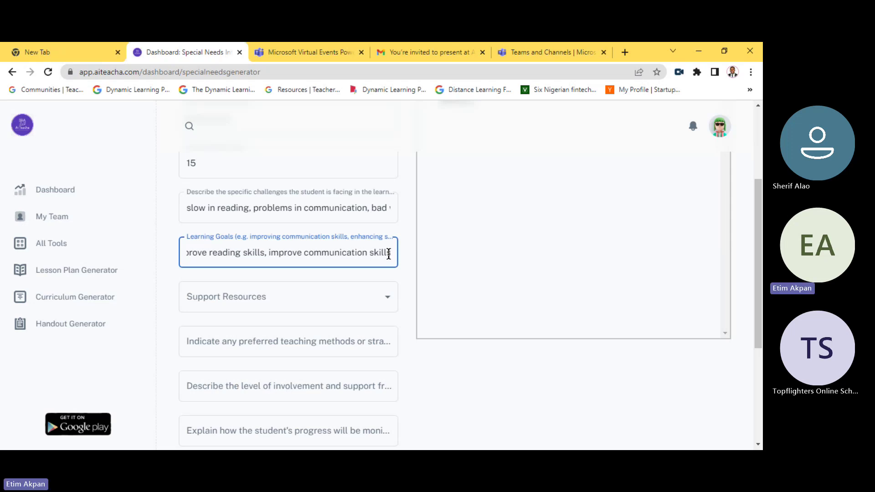
# Append ", improve writing" to the end of the learning goals.
pyautogui.click(381, 208)
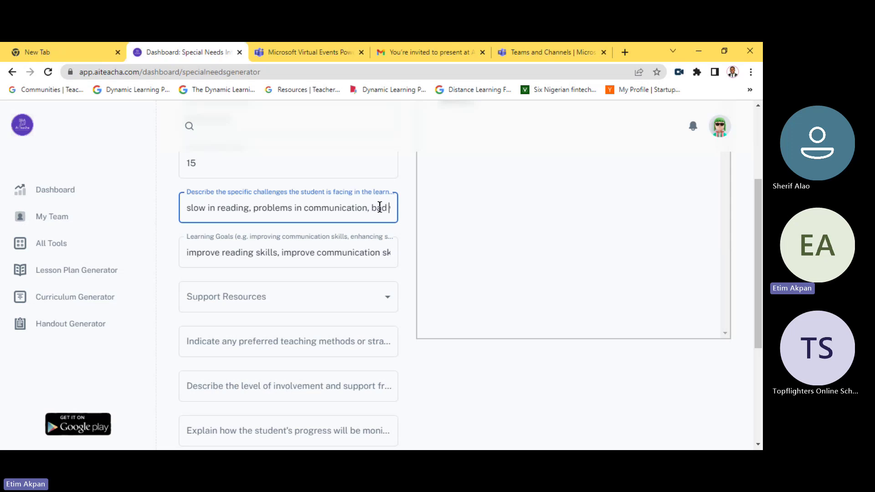
pyautogui.click(373, 255)
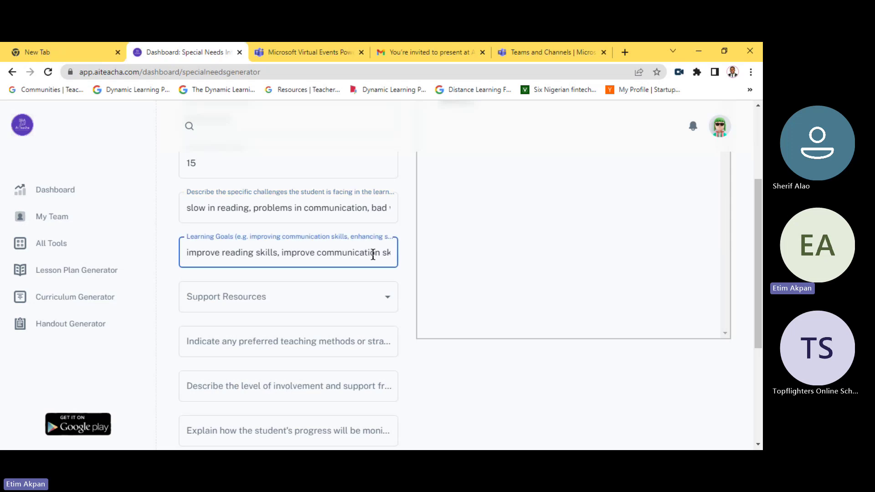
pyautogui.press('End')
pyautogui.write('impr')
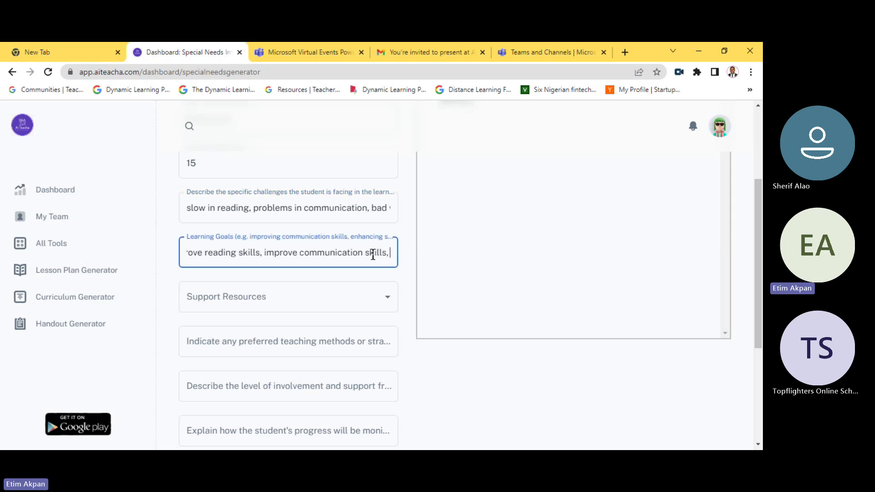
pyautogui.write('o')
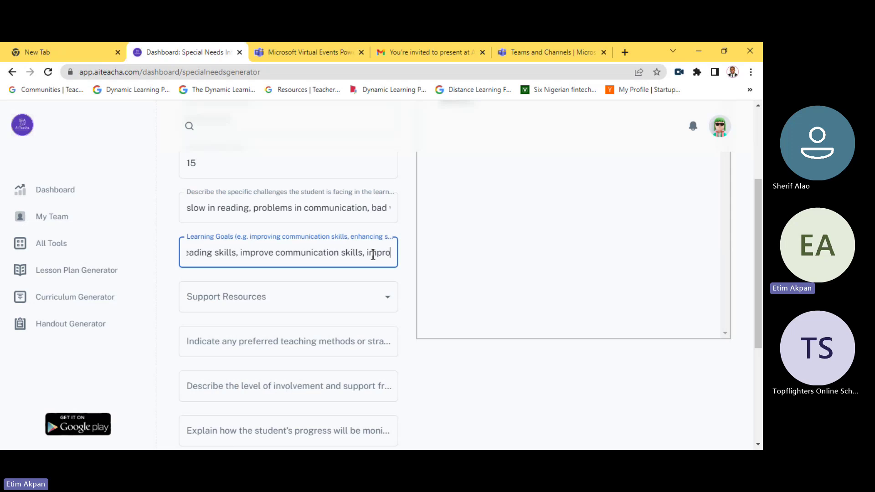
pyautogui.write('ve writ')
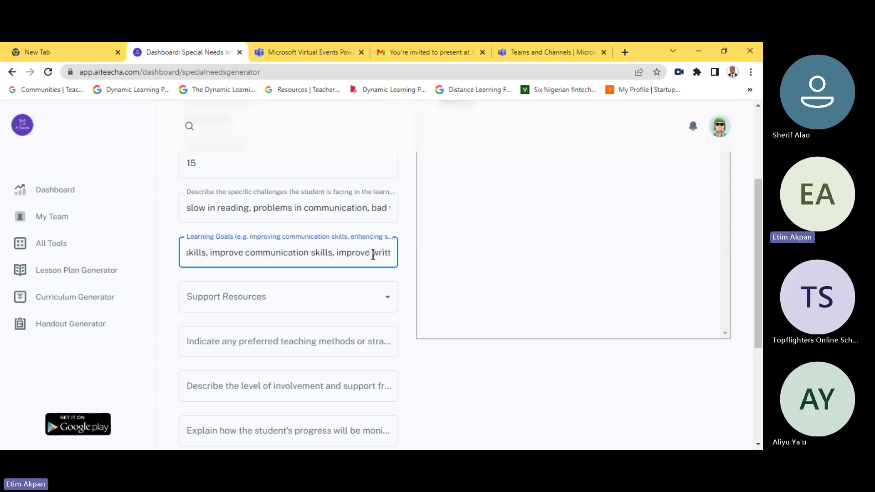
pyautogui.write('ing')
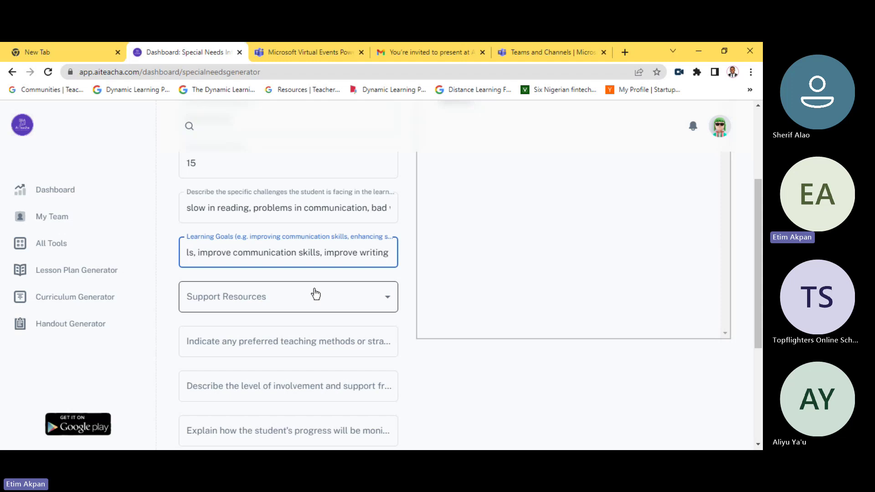
# Choose "Specialized educators" as the support resource and enter "visual learning strategy" as the preferred teaching method.
pyautogui.click(231, 310)
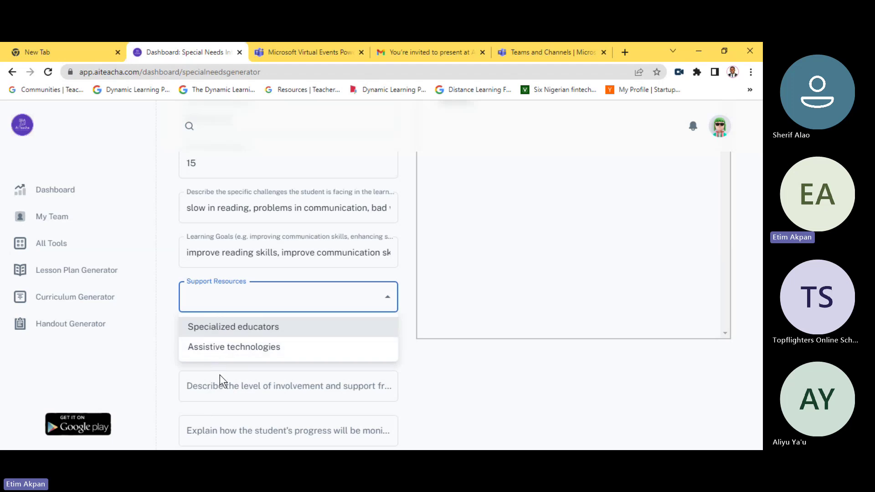
pyautogui.click(230, 337)
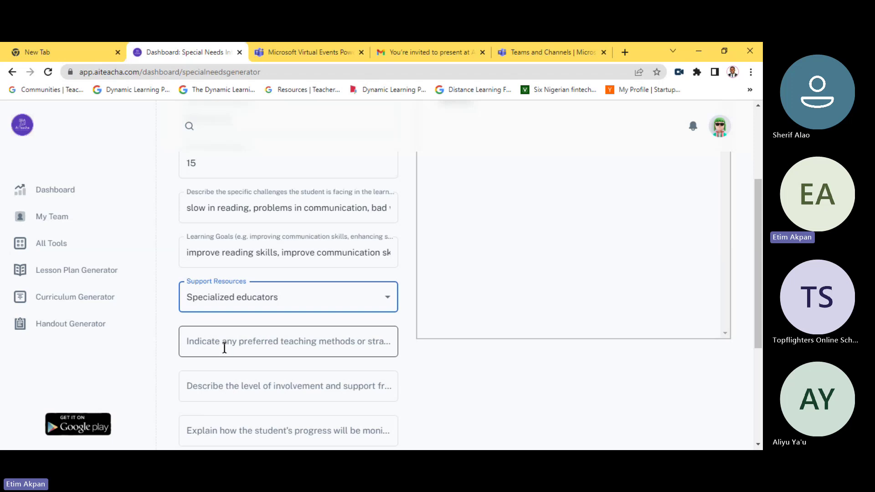
pyautogui.click(224, 348)
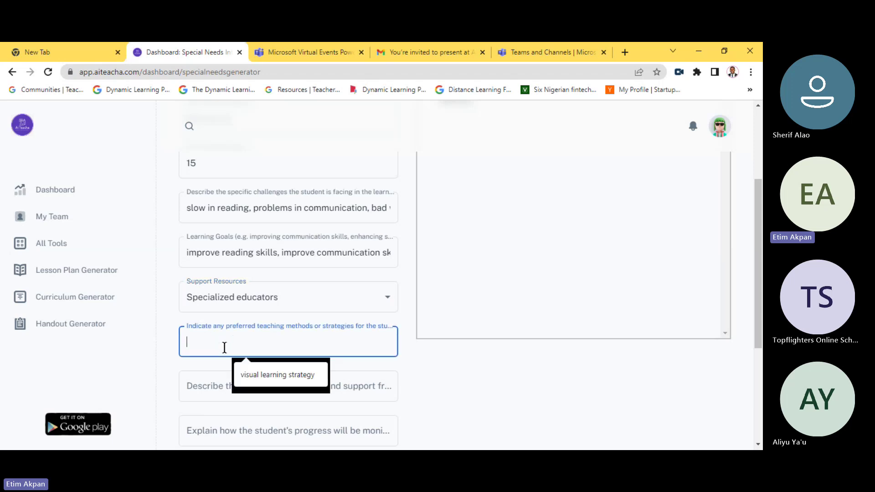
pyautogui.click(279, 376)
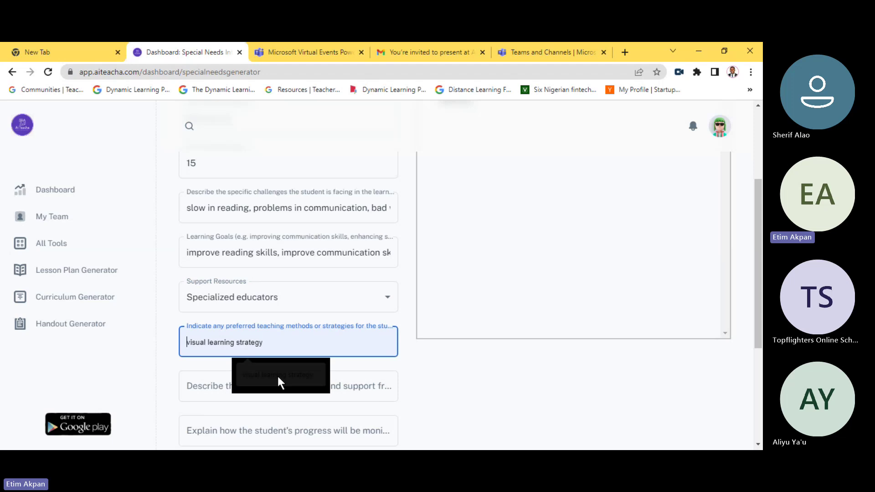
pyautogui.click(278, 375)
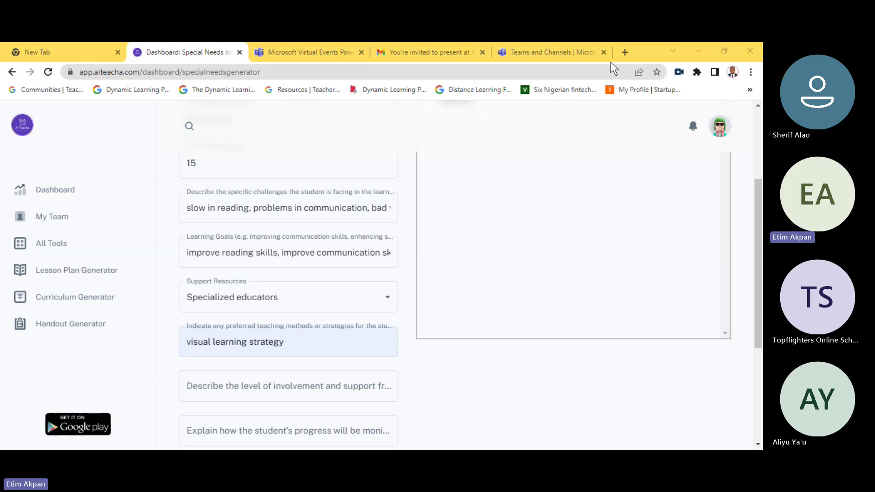
# Describe the level of involvement and support for the student as "monitoring at home after school hours".
pyautogui.click(236, 392)
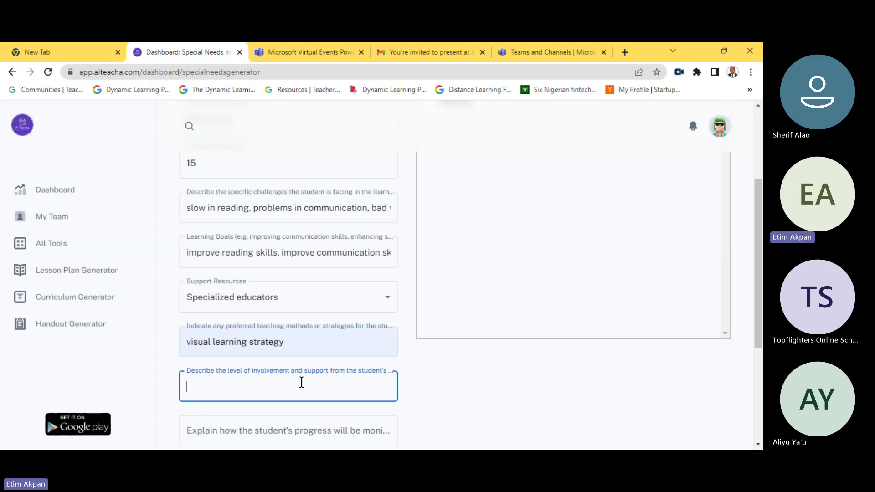
pyautogui.write('monitoring at home after ')
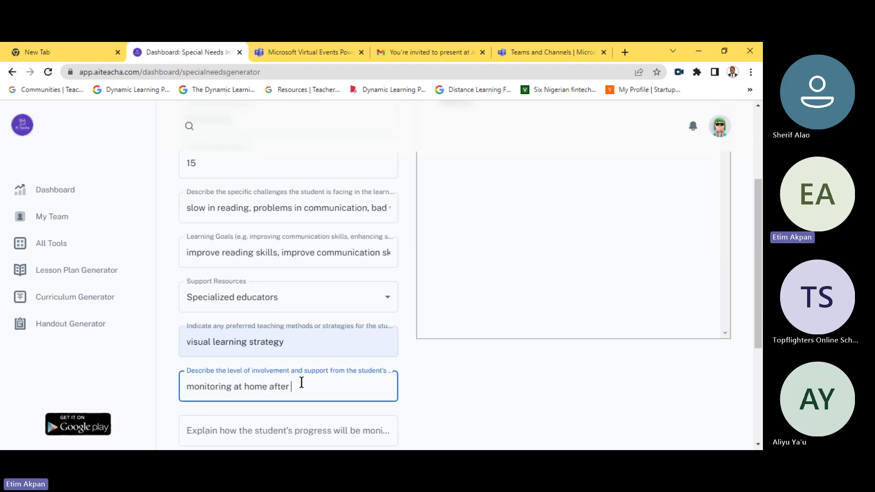
pyautogui.write('school hours')
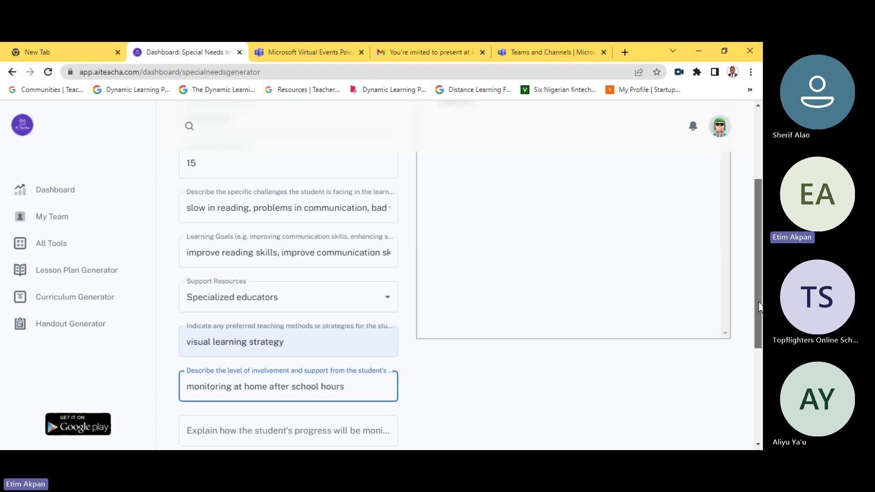
# Explain the student's progress monitoring and assessment as "weekly via test", and generate the intervention ideas.
pyautogui.moveTo(759, 306); pyautogui.dragTo(759, 353)
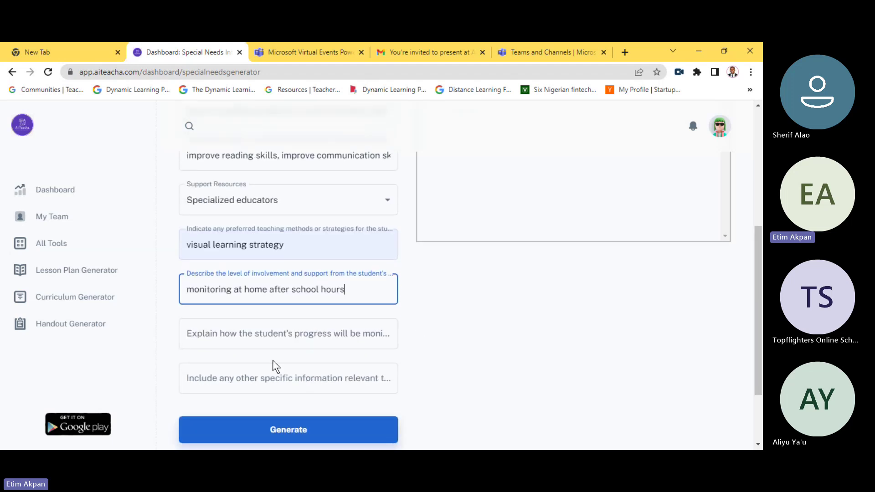
pyautogui.click(252, 337)
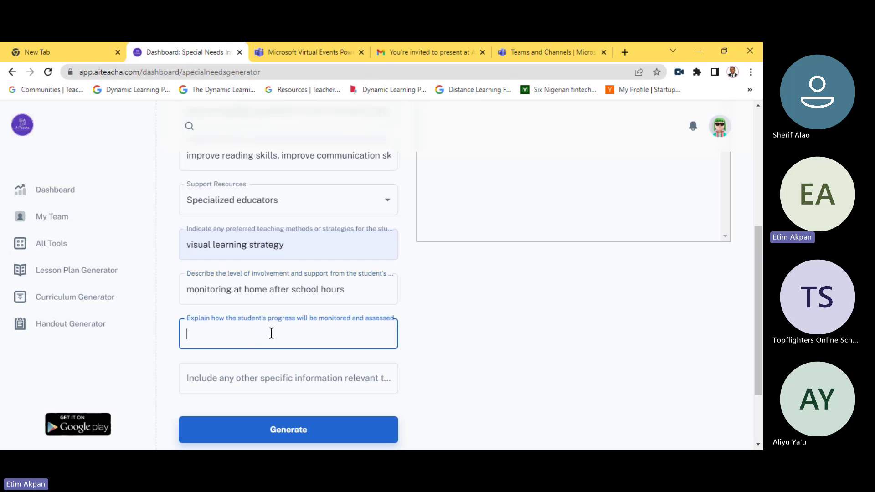
pyautogui.write('wee')
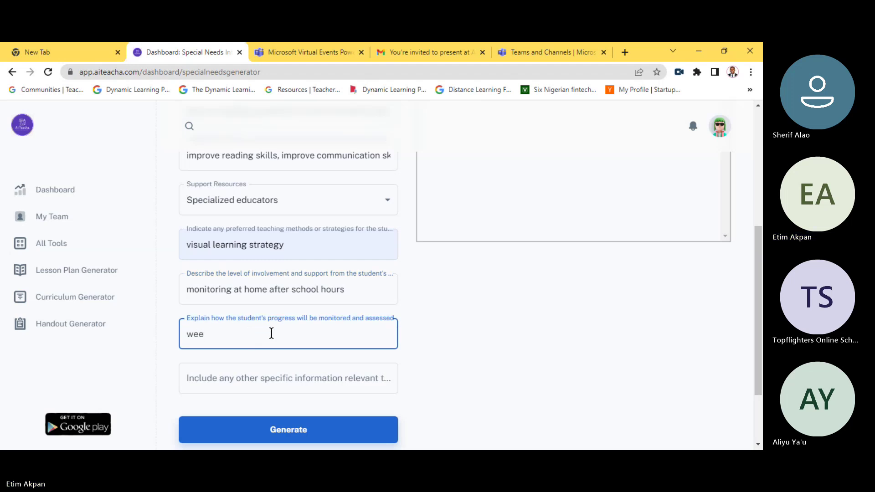
pyautogui.write('kly via ')
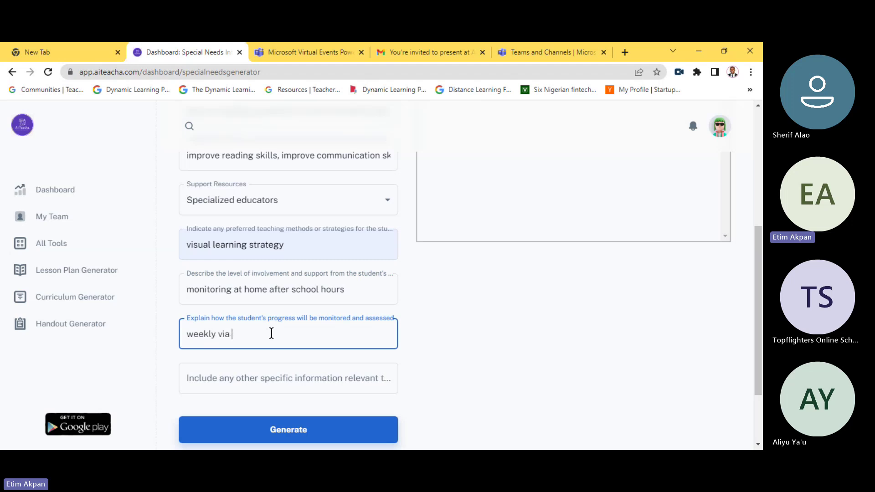
pyautogui.write('assess')
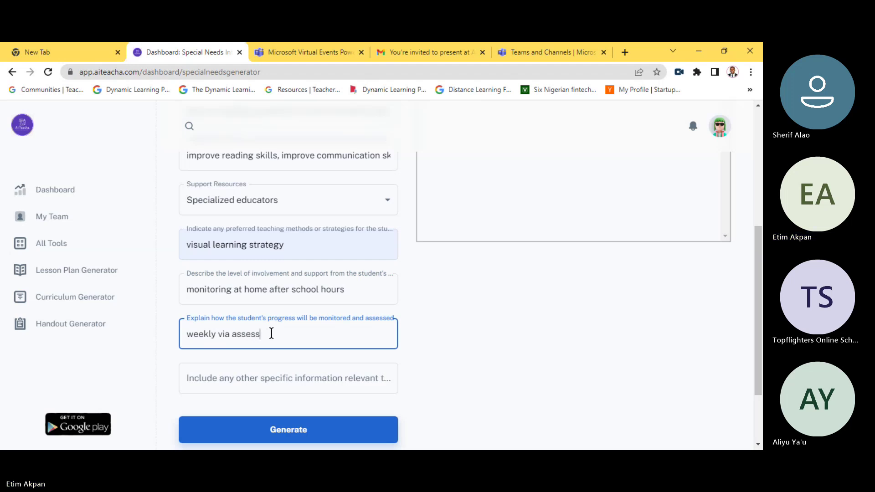
pyautogui.press('BackSpace')
pyautogui.press('BackSpace')
pyautogui.press('BackSpace')
pyautogui.press('BackSpace')
pyautogui.press('BackSpace')
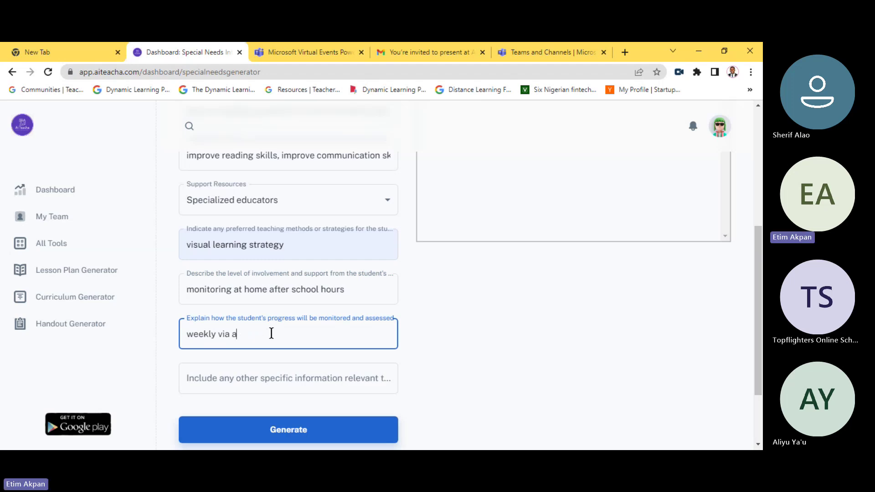
pyautogui.write('test')
pyautogui.moveTo(757, 266); pyautogui.dragTo(747, 283)
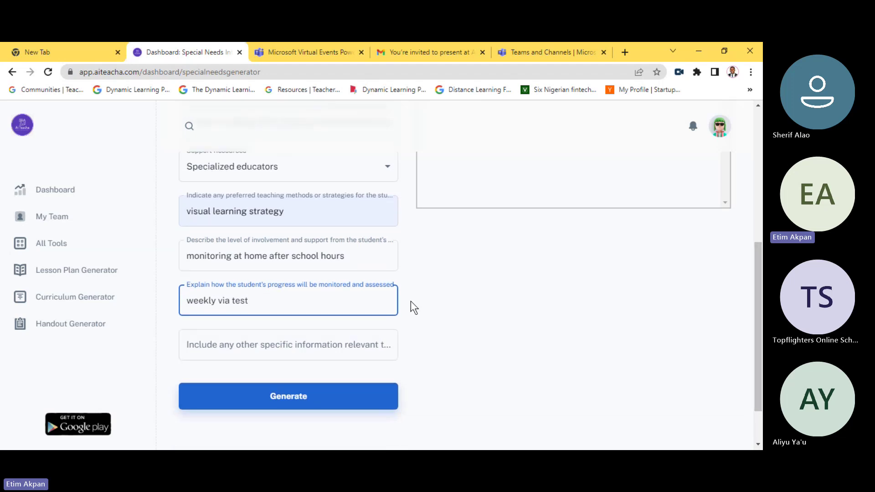
pyautogui.click(276, 403)
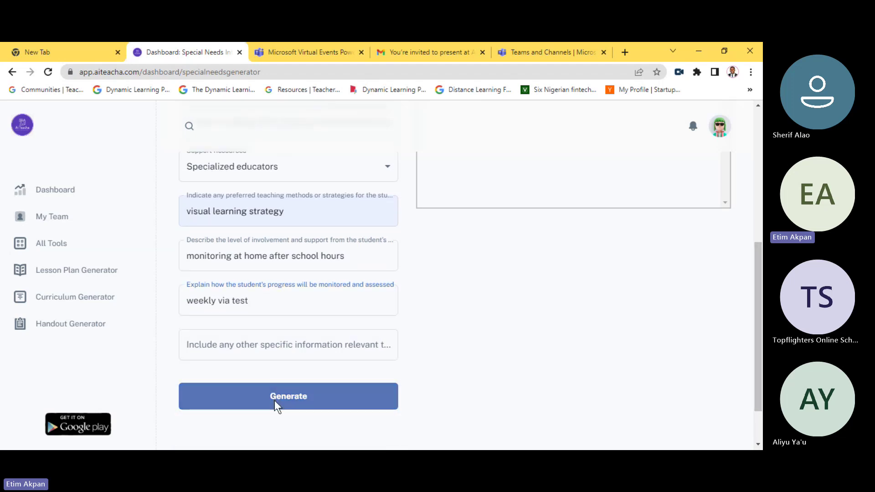